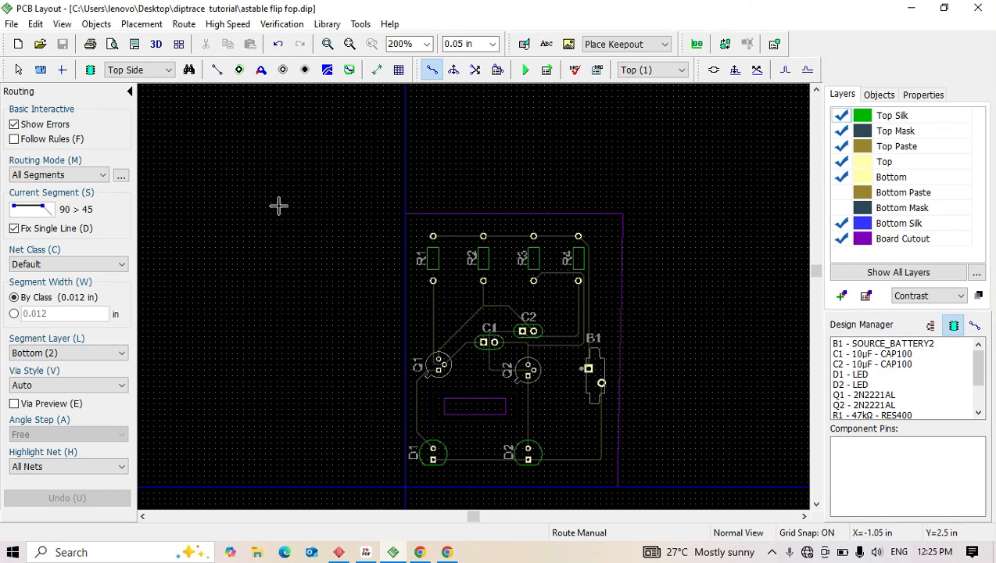
- Open the Gerber RS-274X export settings for the astable flip-flop board layout
{"action": "left_click", "coordinate": [12, 26]}
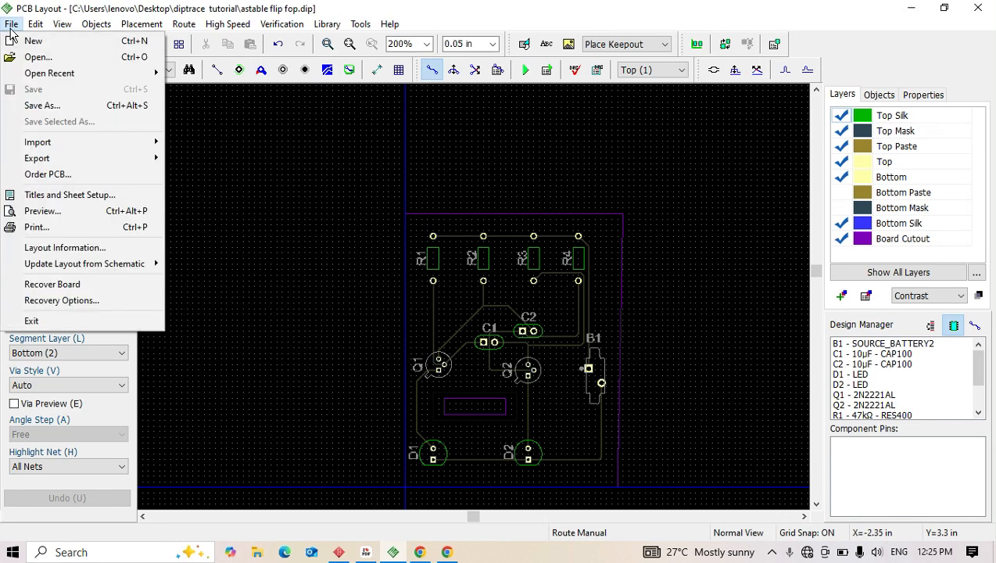
{"action": "mouse_move", "coordinate": [48, 143]}
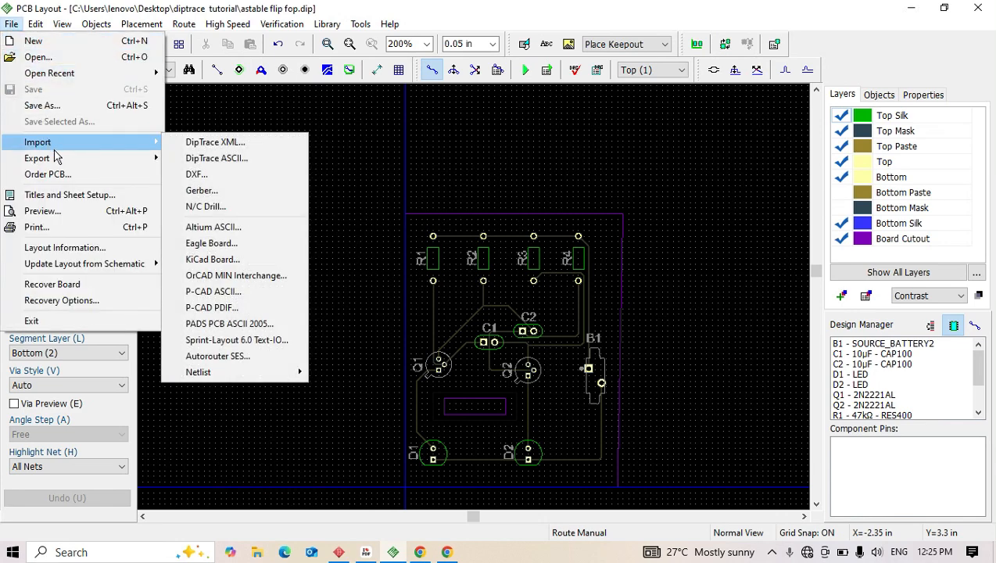
{"action": "mouse_move", "coordinate": [56, 161]}
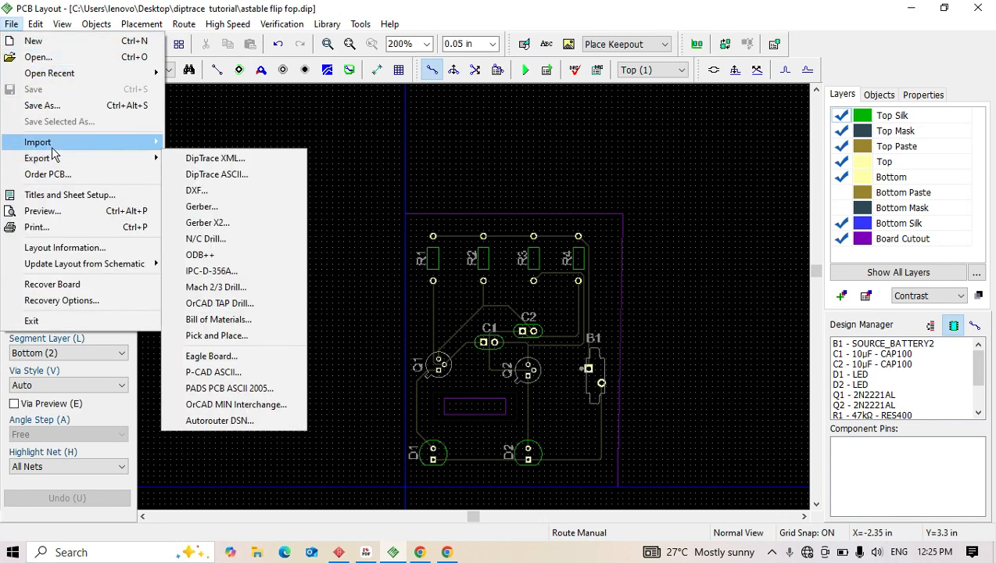
{"action": "left_click", "coordinate": [12, 25]}
{"action": "left_click", "coordinate": [12, 25]}
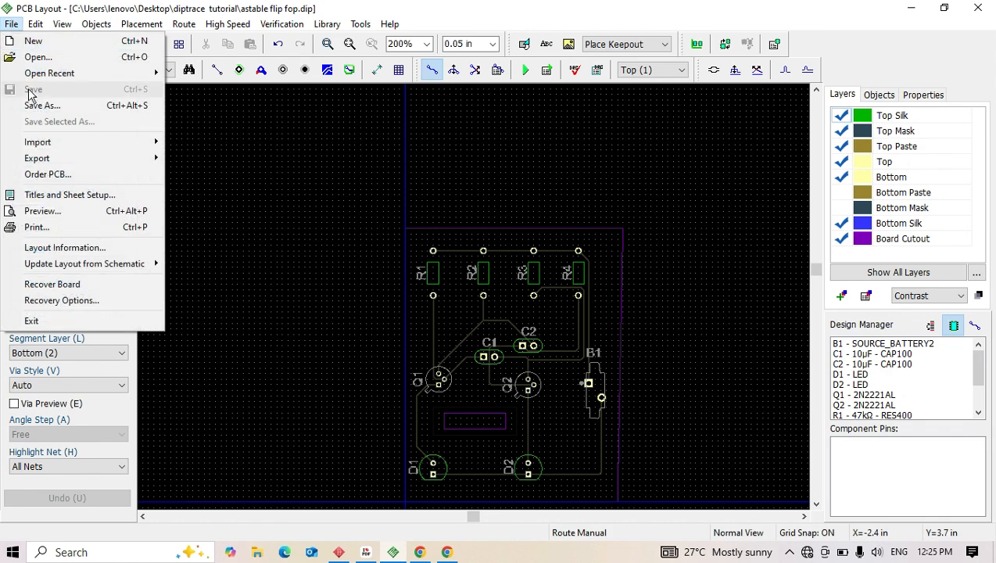
{"action": "mouse_move", "coordinate": [36, 158]}
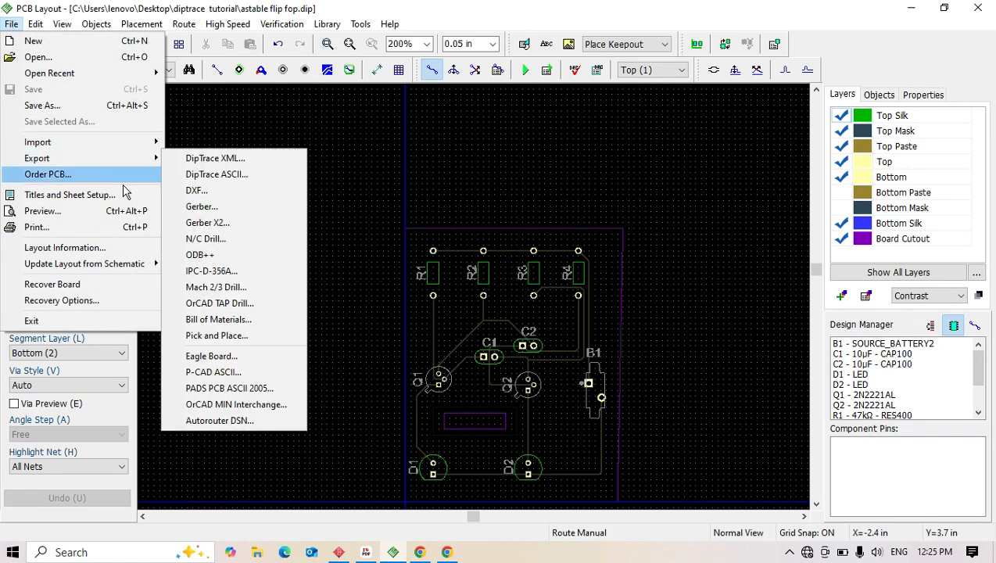
{"action": "left_click", "coordinate": [200, 207]}
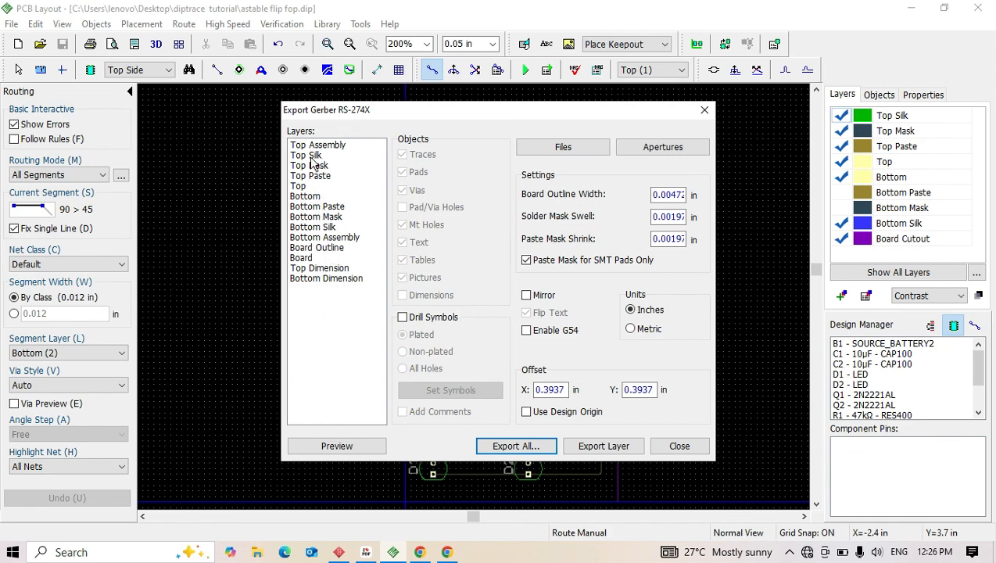
- Export all layers as a Gerber-only zip archive named astable flip fop_gerber in the DipTrace folder, replacing the existing file
{"action": "left_click", "coordinate": [525, 451]}
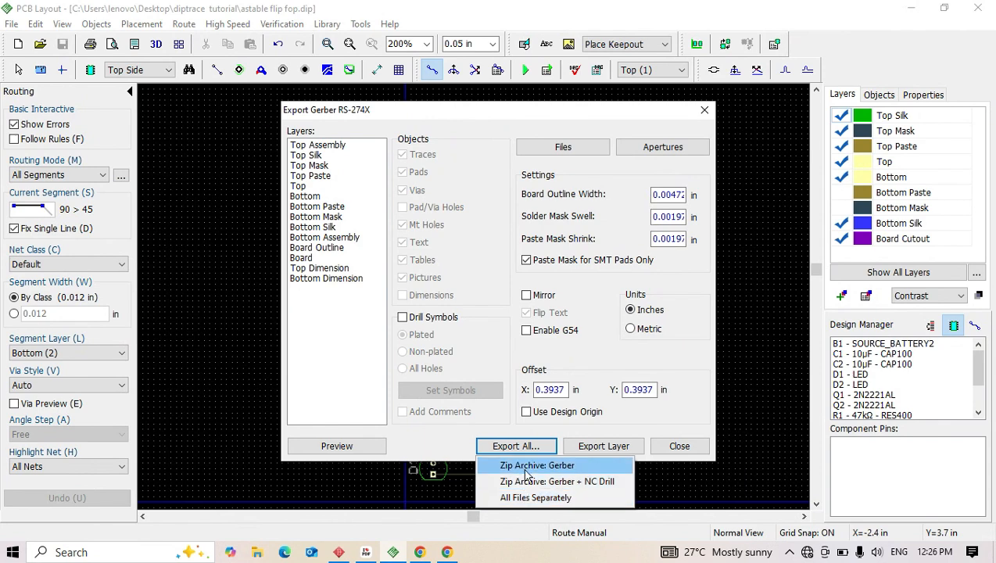
{"action": "left_click", "coordinate": [526, 468]}
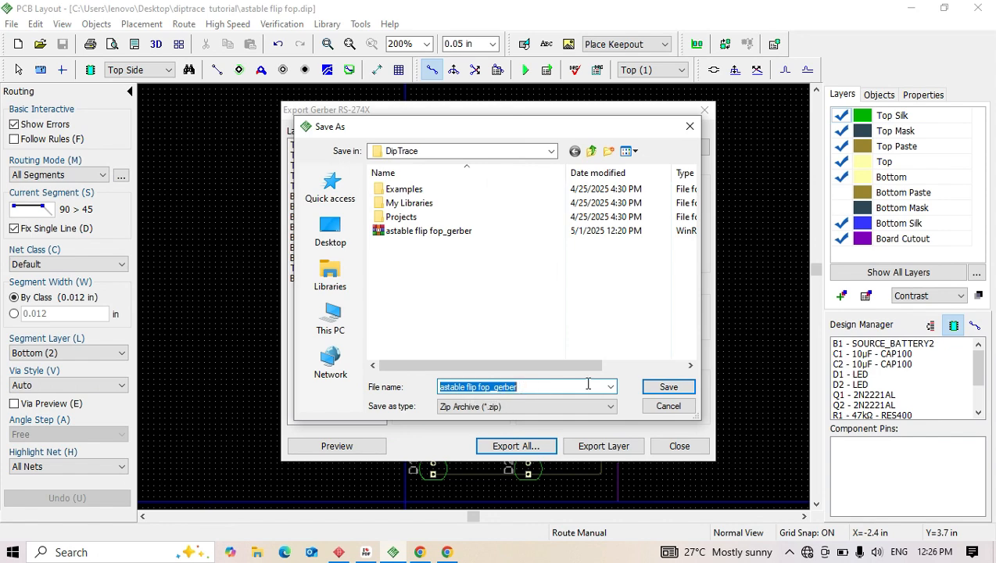
{"action": "left_click", "coordinate": [673, 389]}
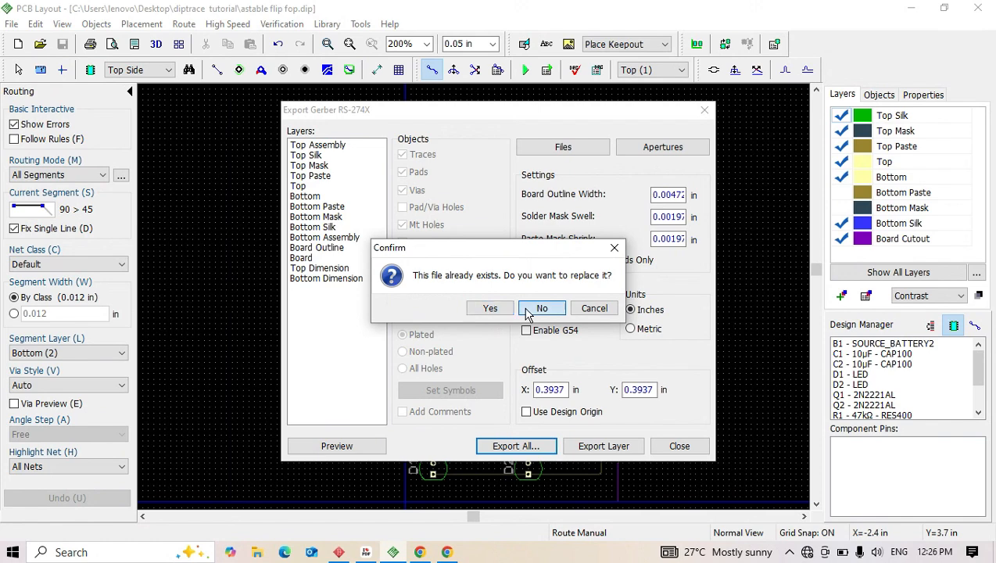
{"action": "left_click", "coordinate": [541, 309]}
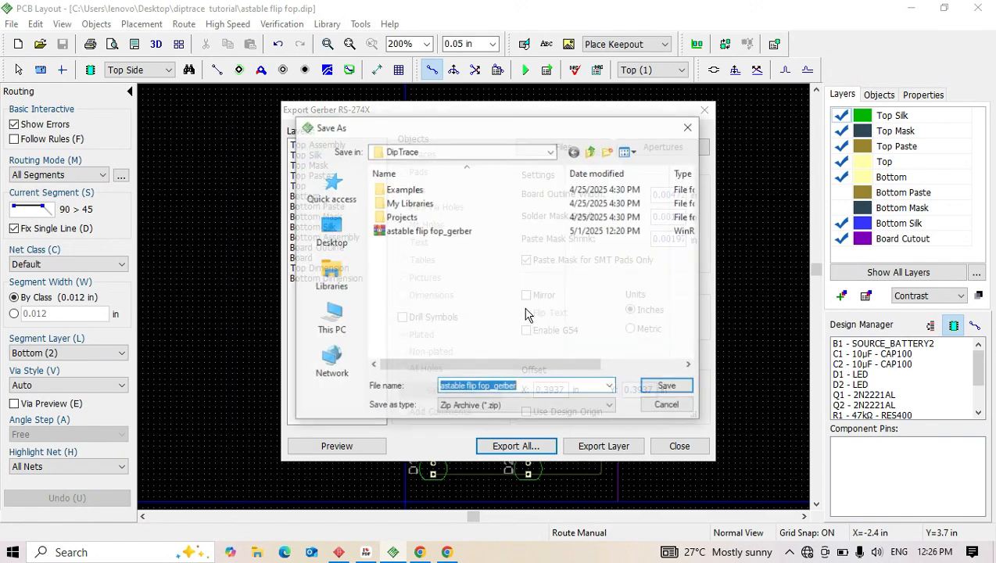
{"action": "left_click", "coordinate": [669, 387]}
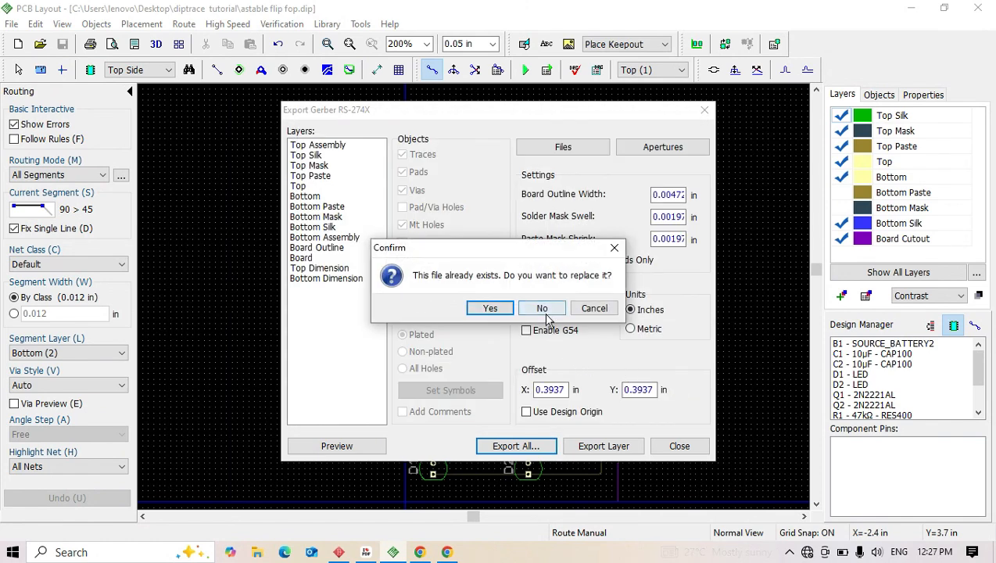
{"action": "left_click", "coordinate": [488, 309]}
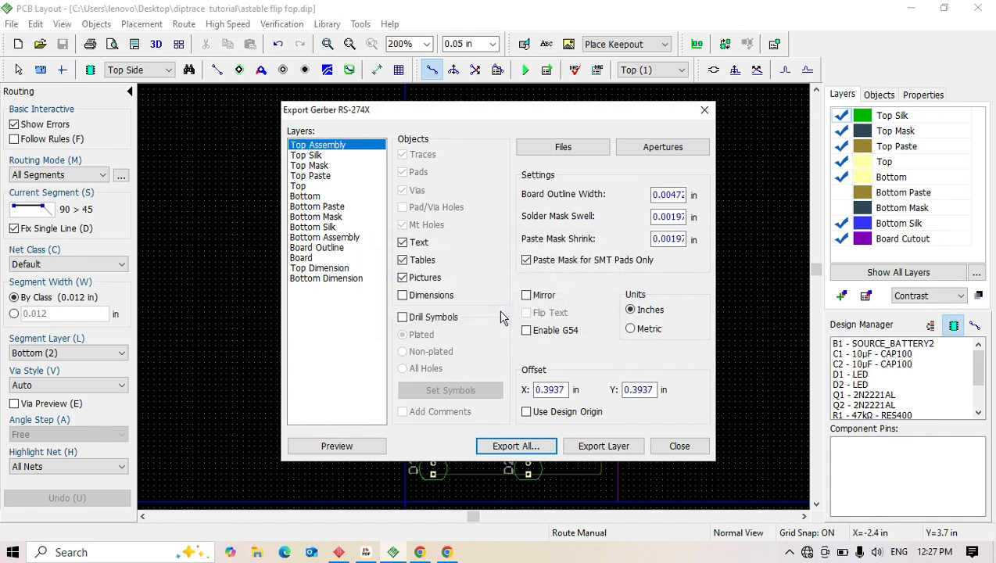
- Start exporting all Gerber layers as separate files in the DipTrace folder, skipping the Top Assembly layer
{"action": "left_click", "coordinate": [522, 446]}
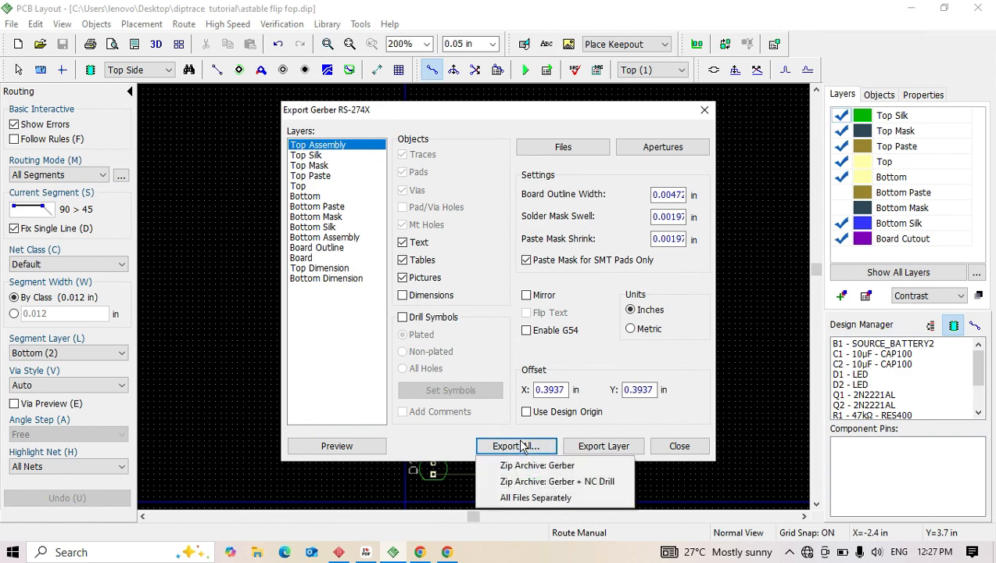
{"action": "left_click", "coordinate": [522, 498]}
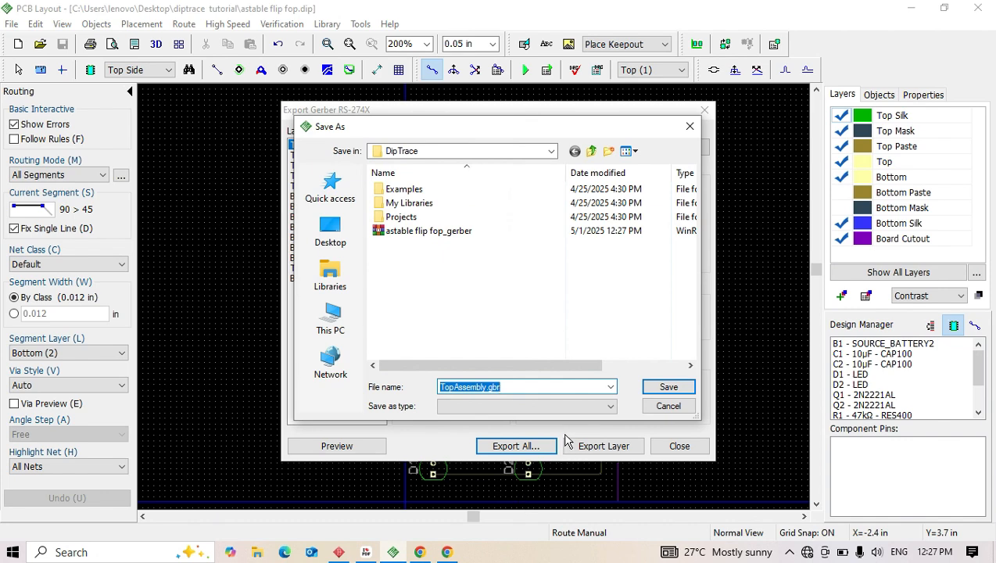
{"action": "left_click", "coordinate": [431, 239]}
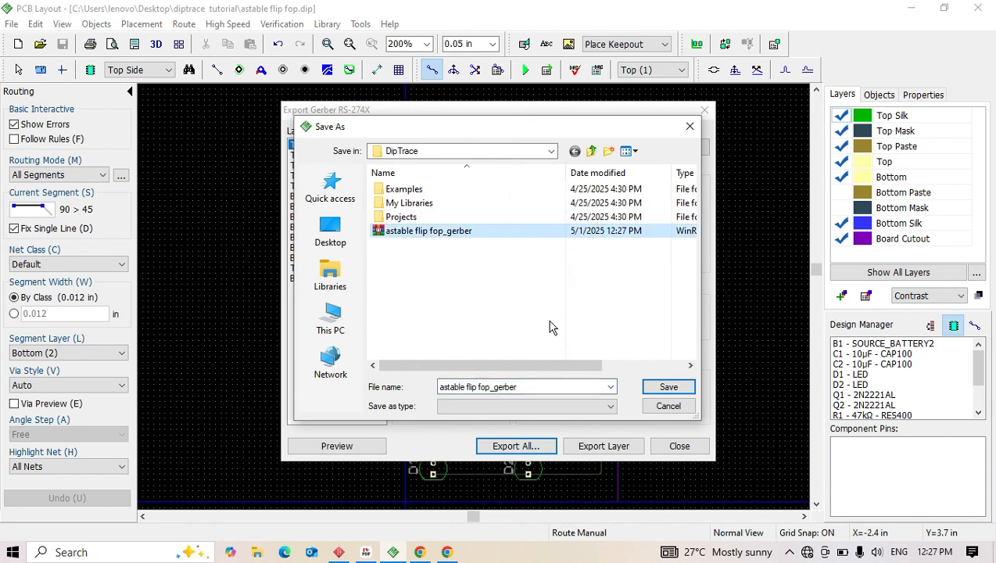
{"action": "left_click", "coordinate": [668, 405]}
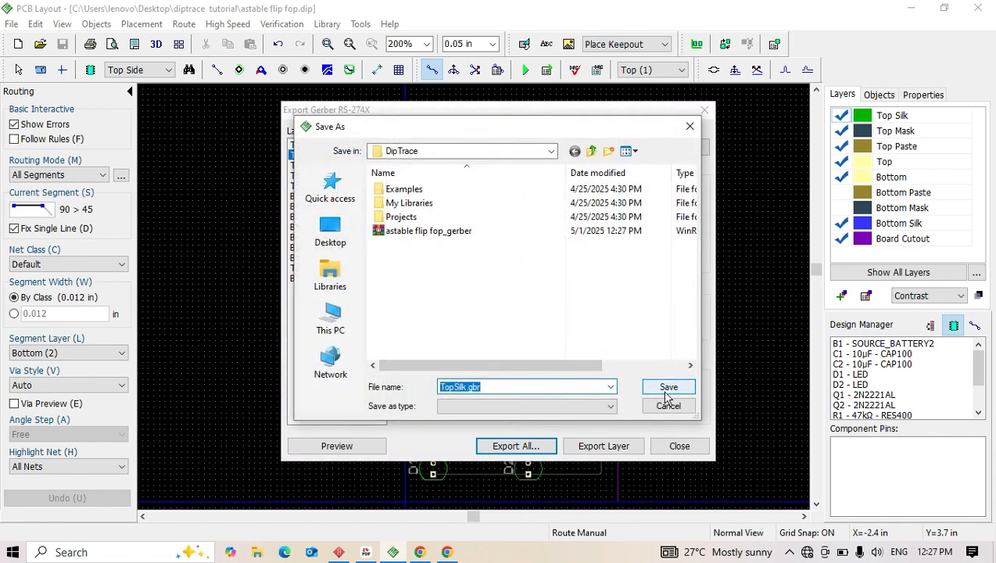
- Save the top silk, mask and paste layers as TopSilk.gbr, TopMask.gbr and TopPaste.gbr
{"action": "left_click", "coordinate": [669, 388]}
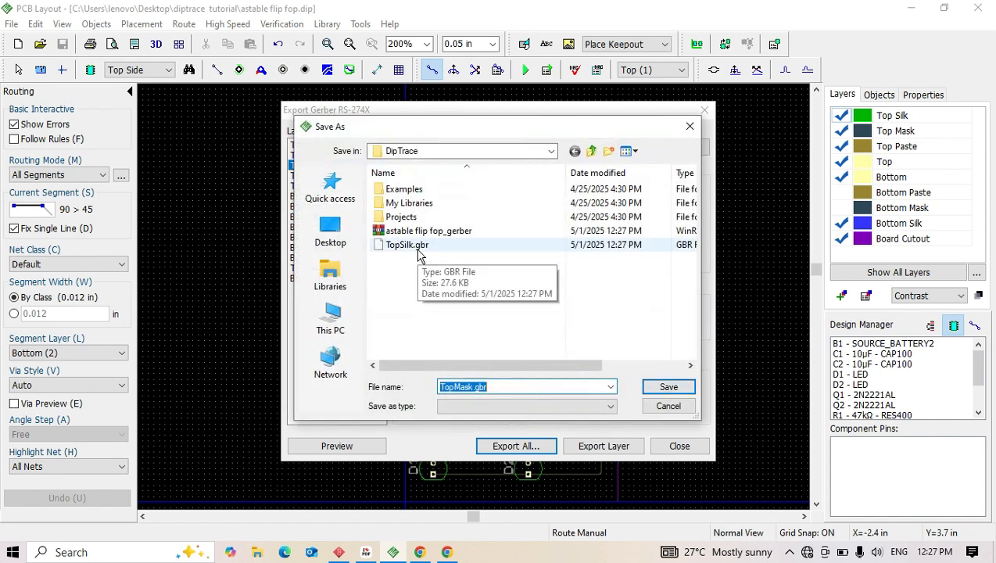
{"action": "left_click", "coordinate": [666, 387]}
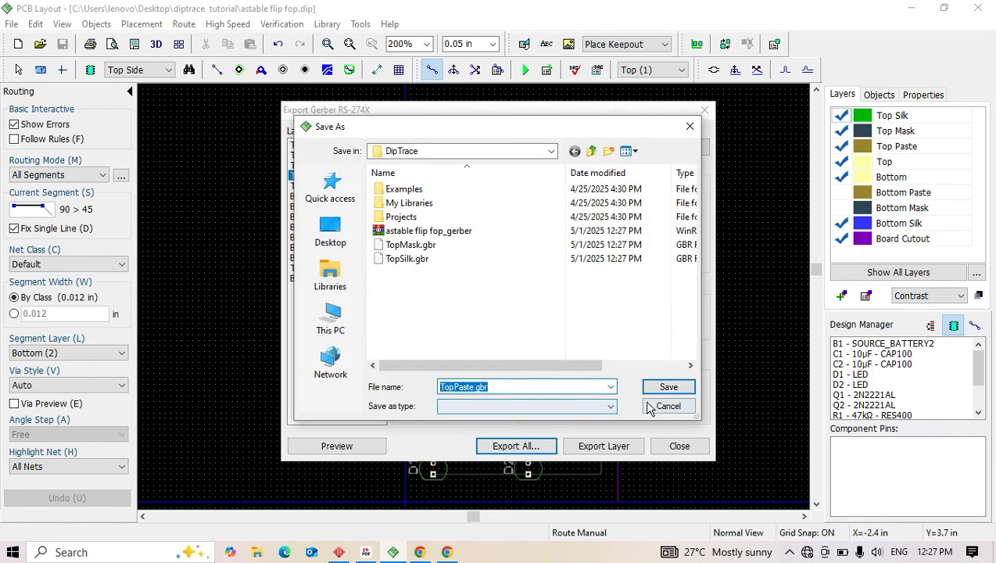
{"action": "left_click", "coordinate": [669, 387]}
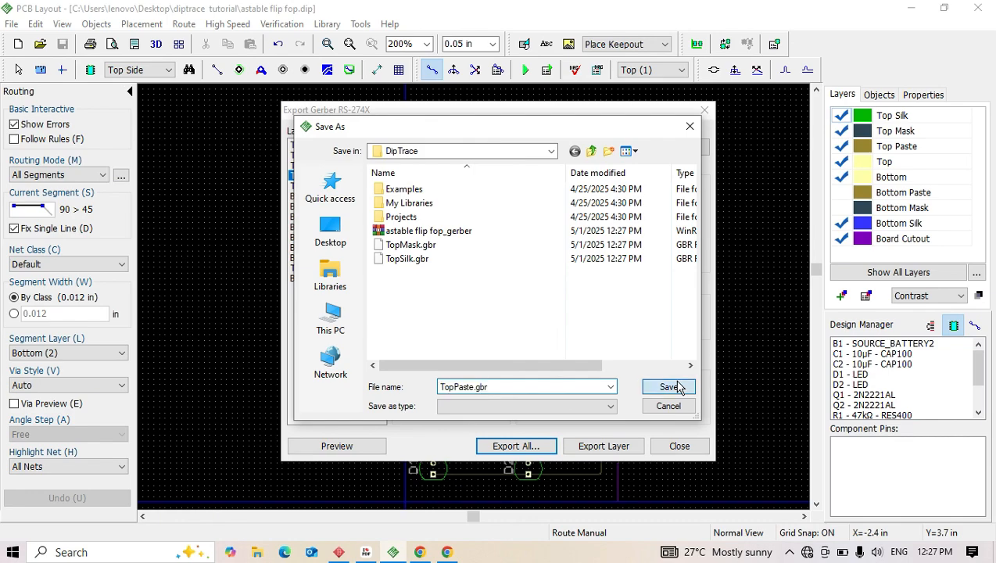
{"action": "left_click", "coordinate": [677, 386]}
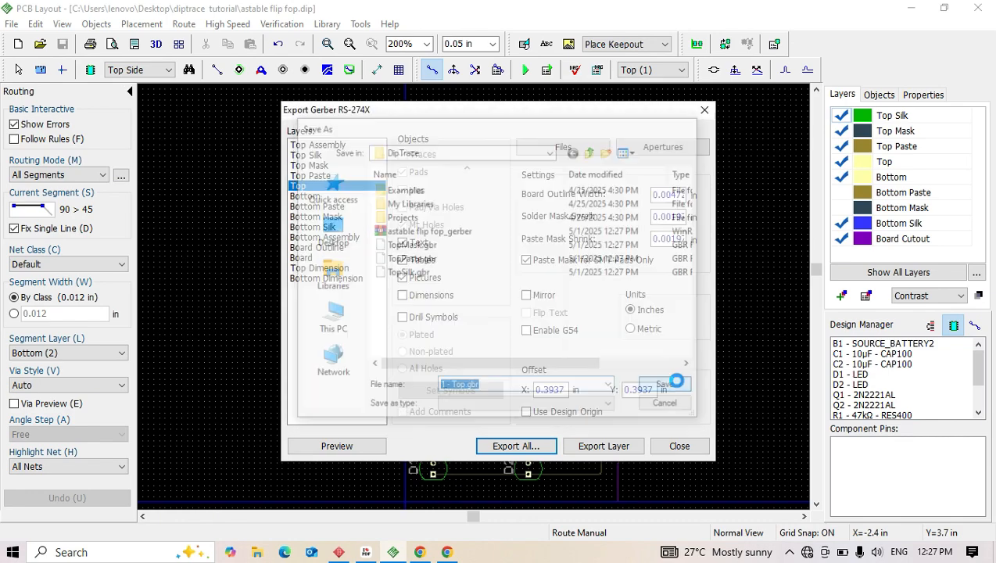
- Save the copper layers as 1 - Top.gbr and 2 - Bottom.gbr, plus BottomPaste.gbr, BottomMask.gbr and BottomSilk.gbr
{"action": "left_click", "coordinate": [677, 387]}
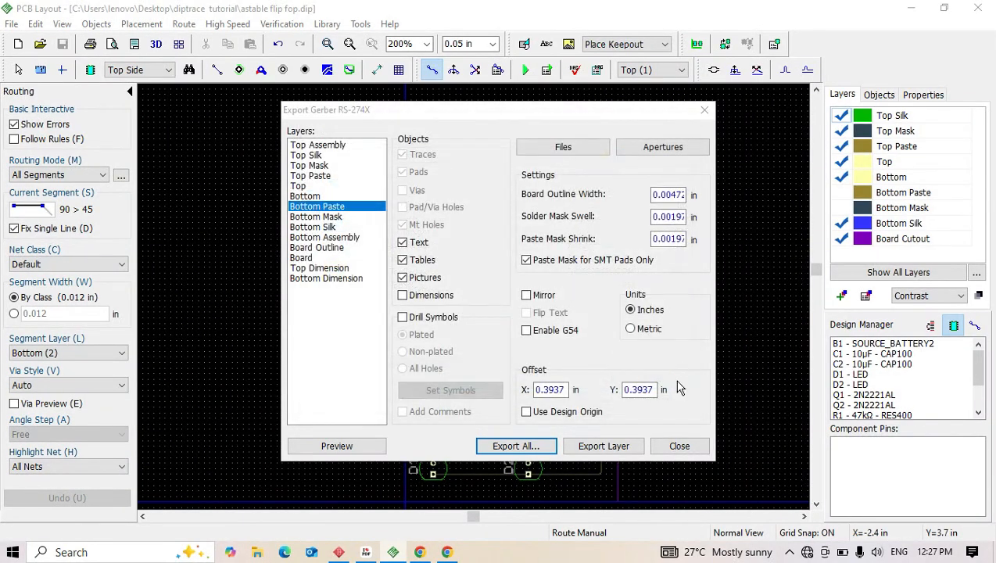
{"action": "left_click", "coordinate": [674, 397]}
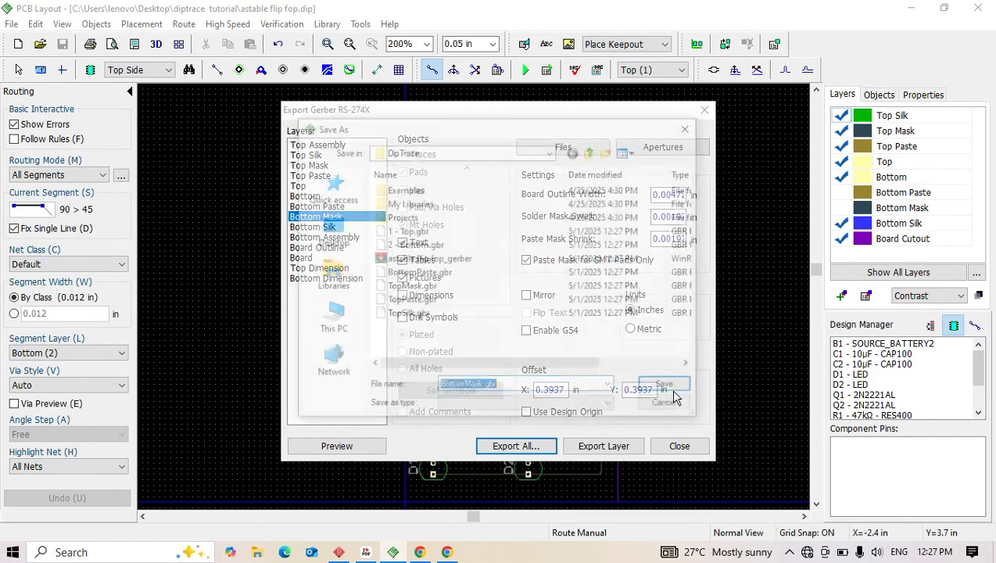
{"action": "left_click", "coordinate": [674, 397]}
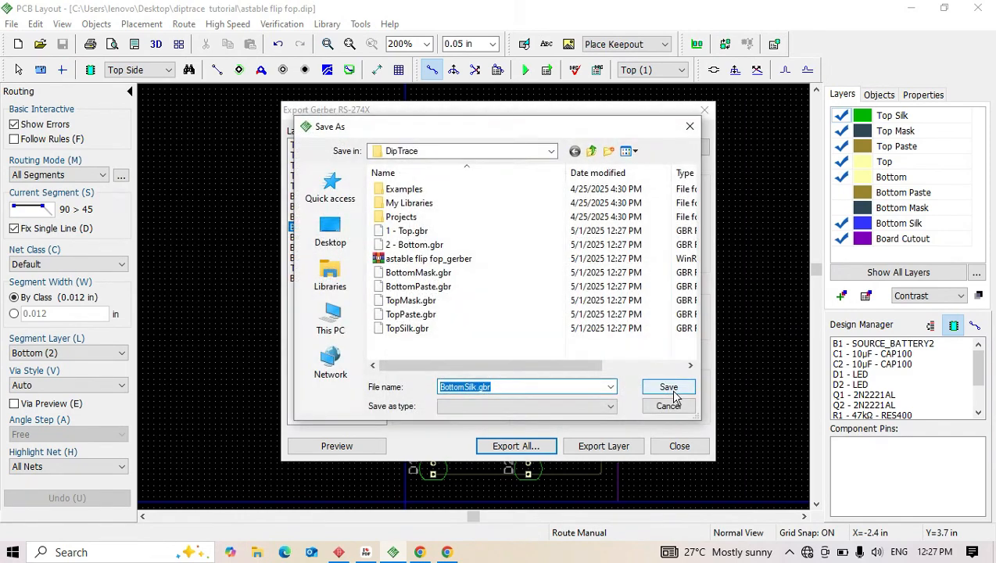
{"action": "left_click", "coordinate": [674, 396]}
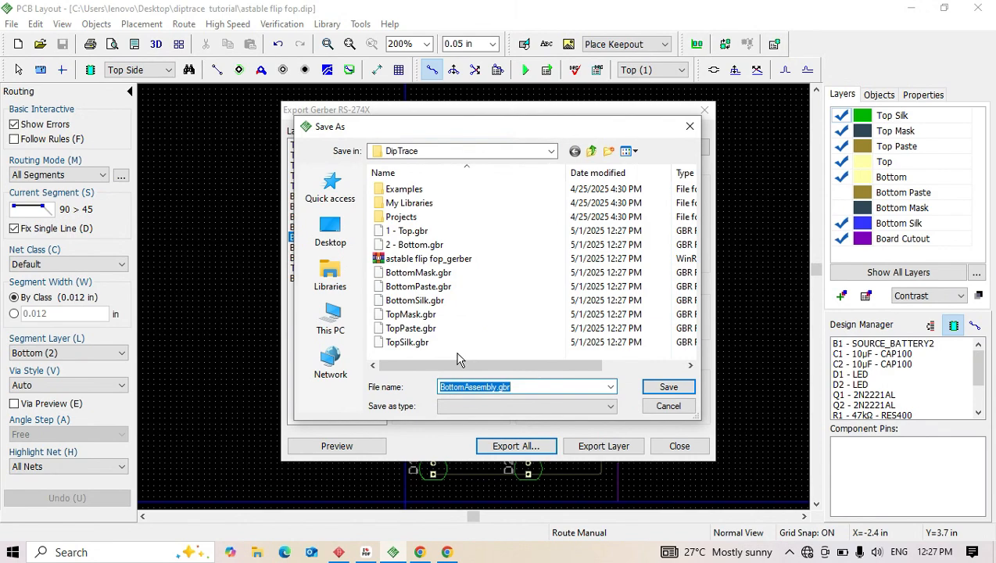
- Skip saving the remaining assembly, board outline, board and dimension layers, and close the Gerber export
{"action": "left_click_drag", "start_coordinate": [457, 345], "coordinate": [433, 329]}
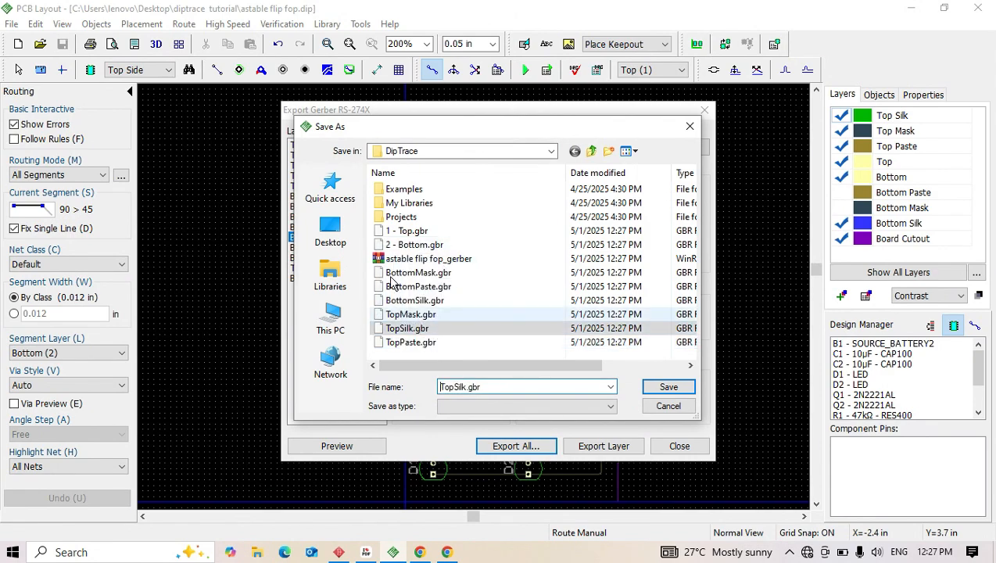
{"action": "left_click", "coordinate": [671, 388]}
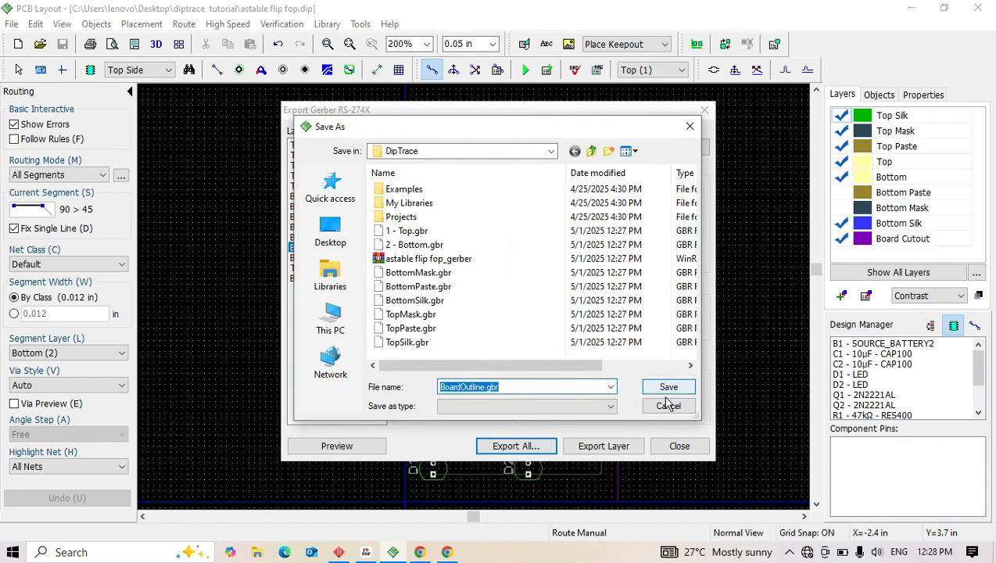
{"action": "left_click", "coordinate": [668, 406]}
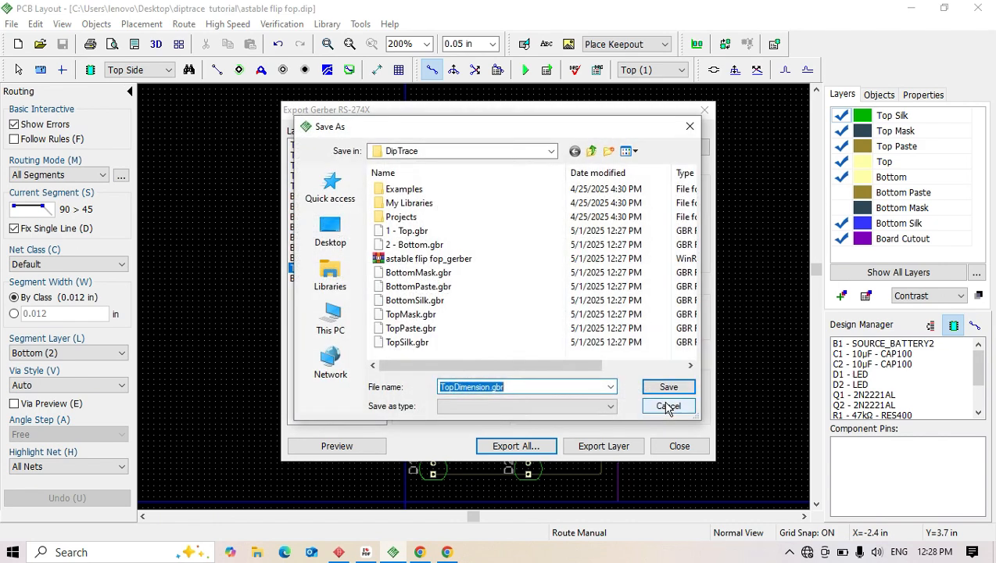
{"action": "left_click", "coordinate": [509, 264]}
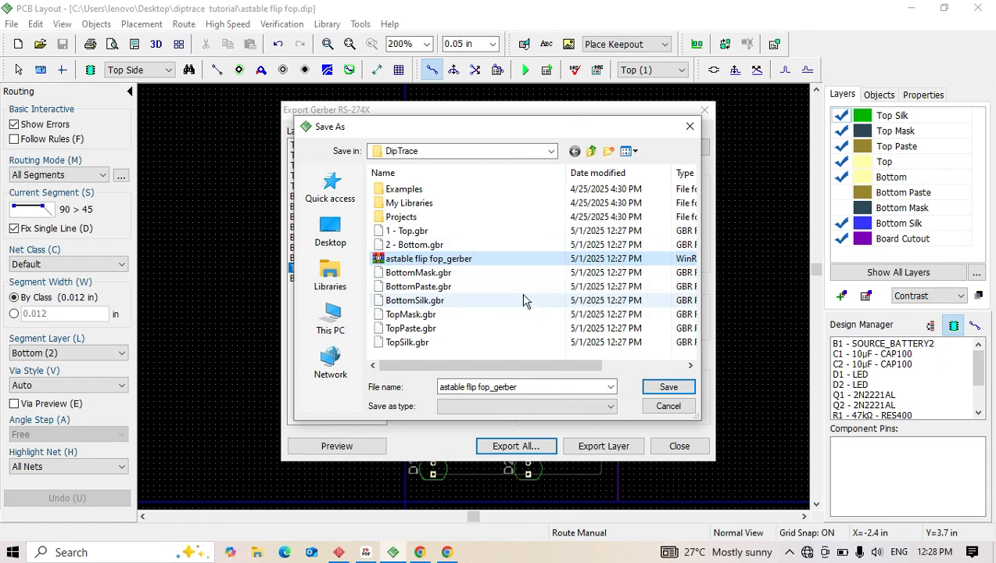
{"action": "left_click", "coordinate": [689, 126]}
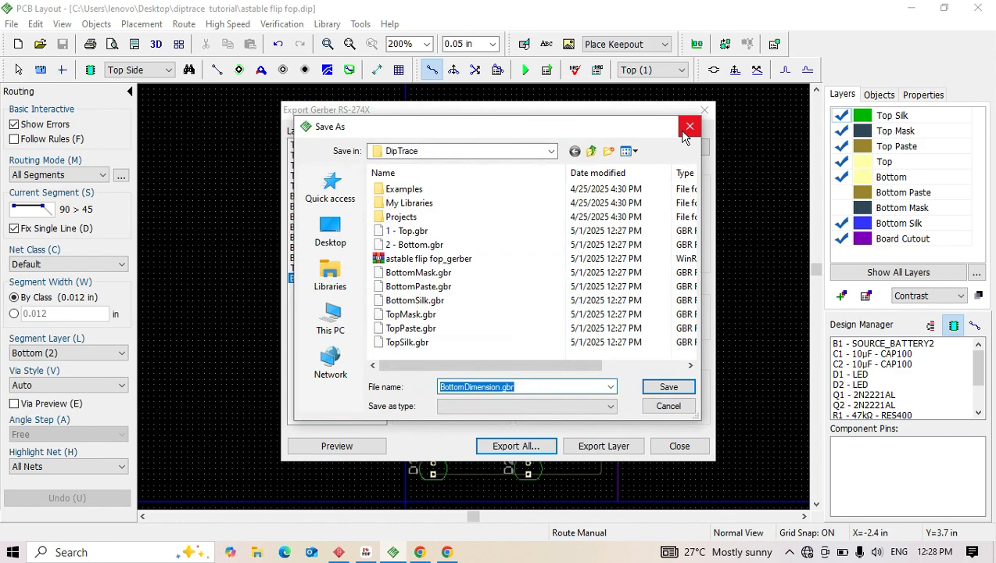
{"action": "left_click", "coordinate": [688, 128]}
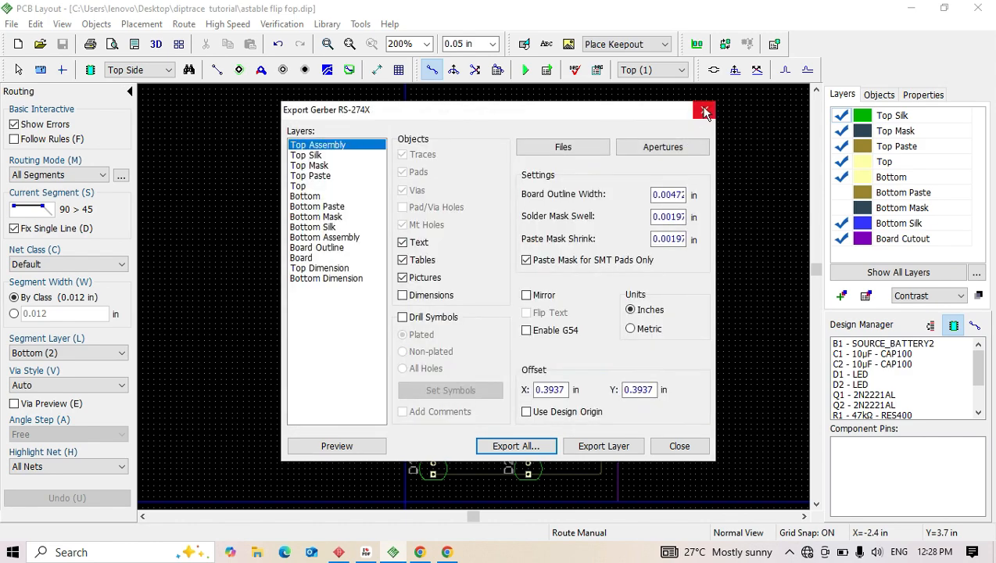
{"action": "left_click", "coordinate": [705, 112]}
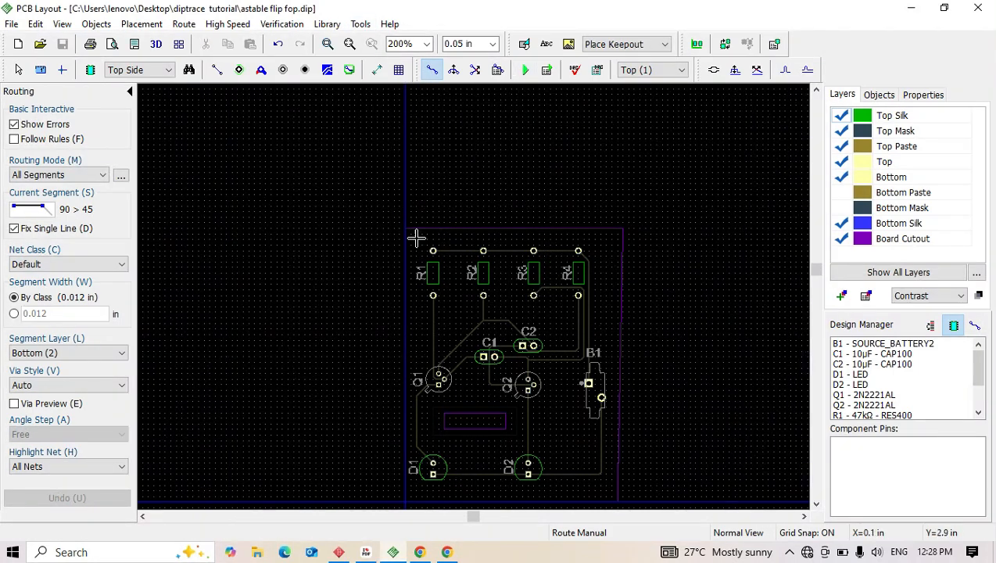
- Open the 3D preview of the board, accepting the listed attached 3D models
{"action": "left_click", "coordinate": [360, 24]}
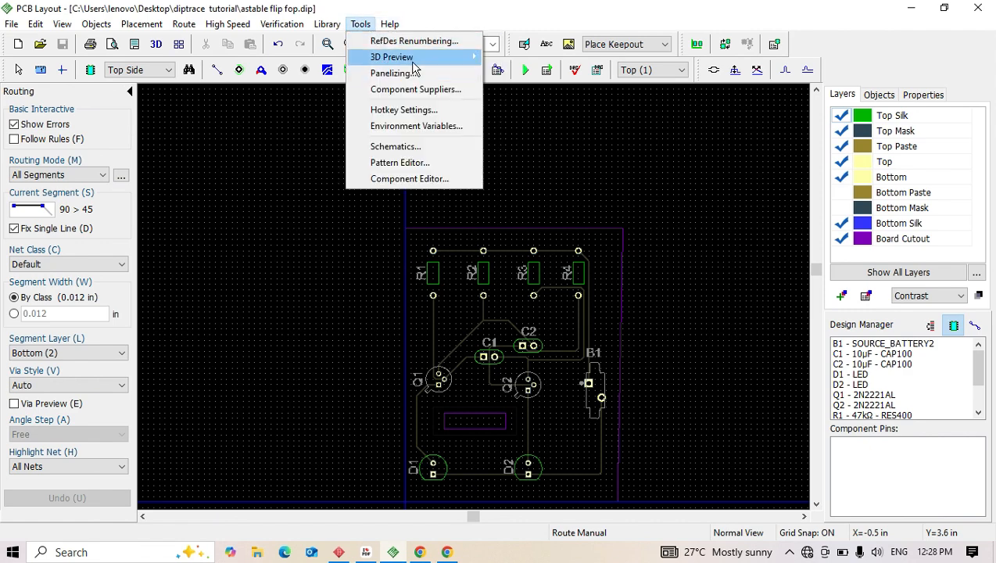
{"action": "mouse_move", "coordinate": [423, 69]}
{"action": "left_click", "coordinate": [508, 57]}
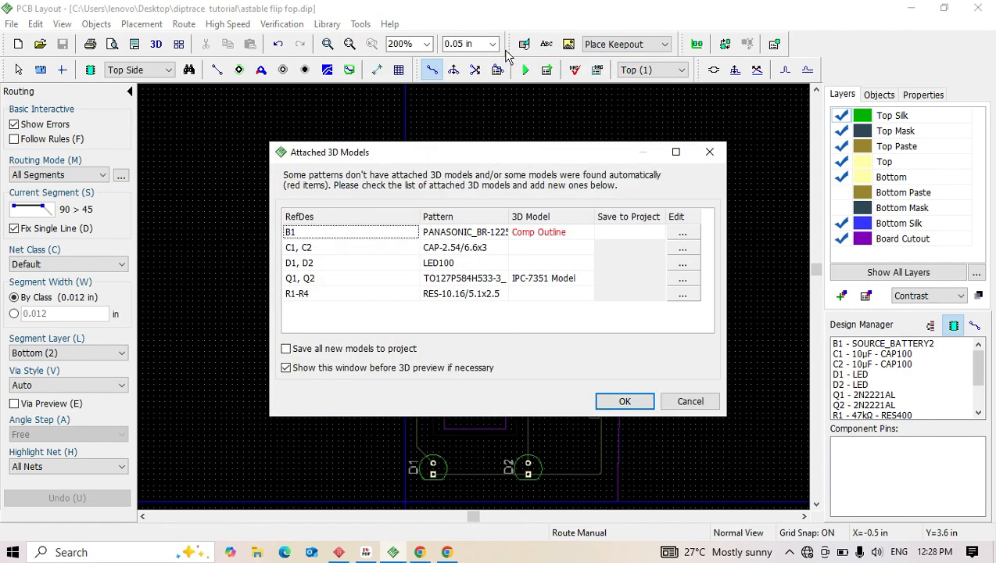
{"action": "left_click", "coordinate": [636, 402]}
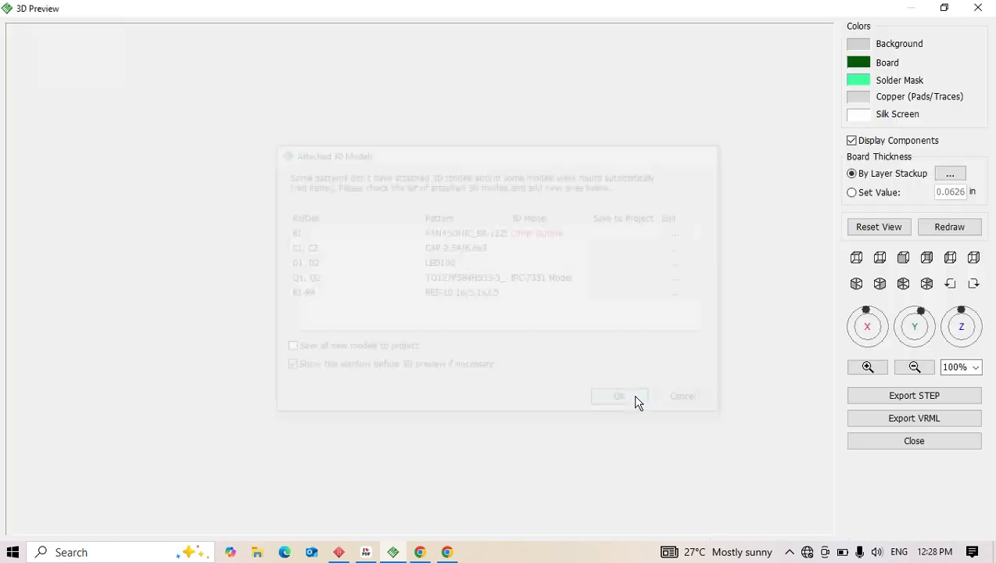